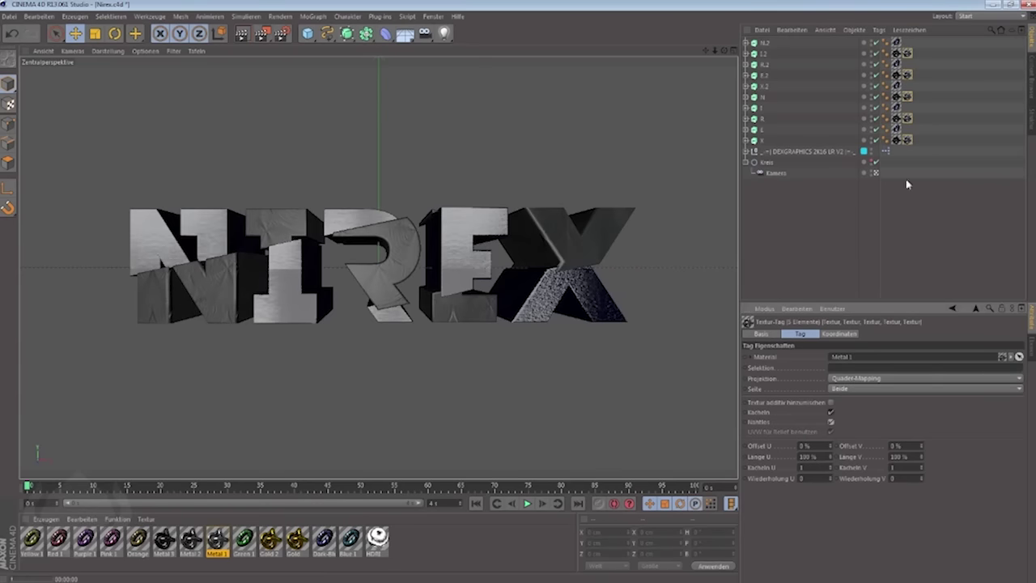
Step: Select the DEXGRAPHICS null and convert the extruded NIREX letters into editable polygons
click(809, 151)
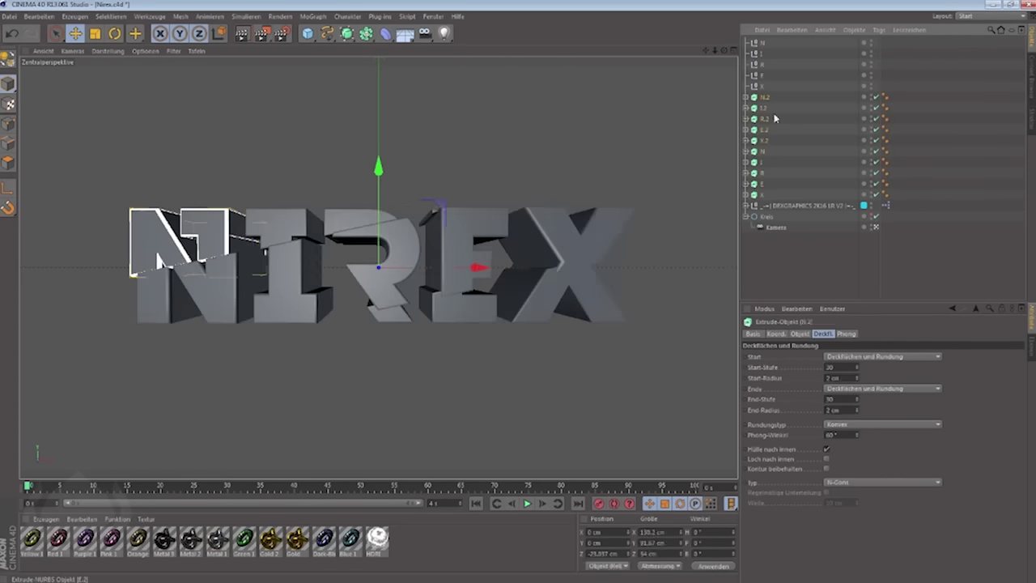
key(c)
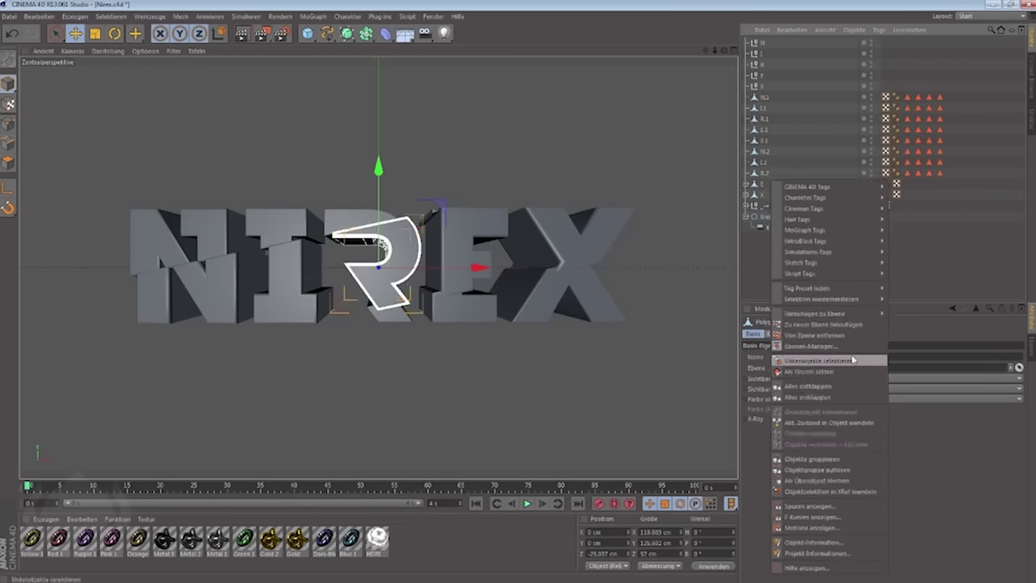
click(486, 364)
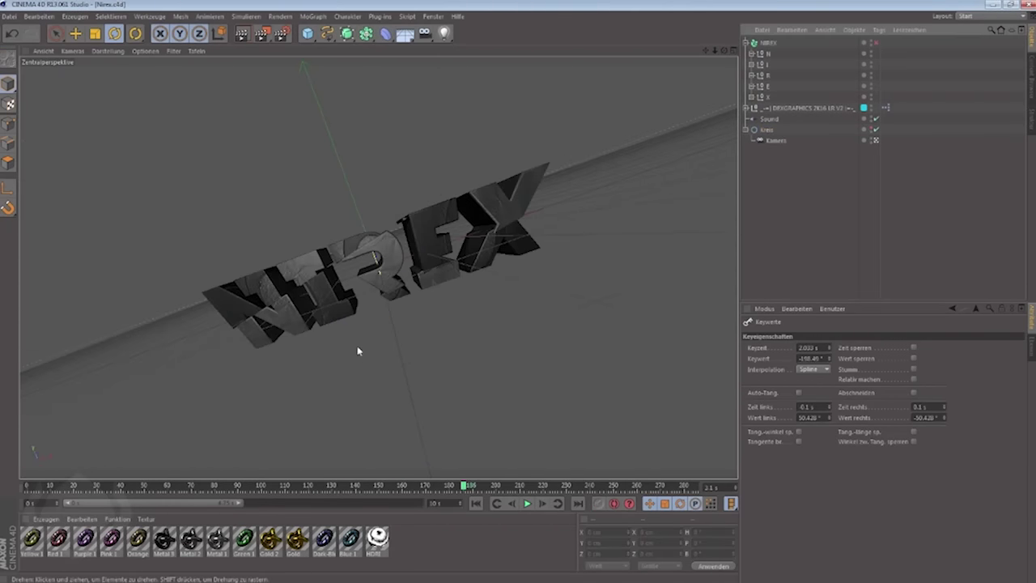
Step: Render a preview, play the camera orbit around NIREX, then select the Kreis circle
key(ctrl+r)
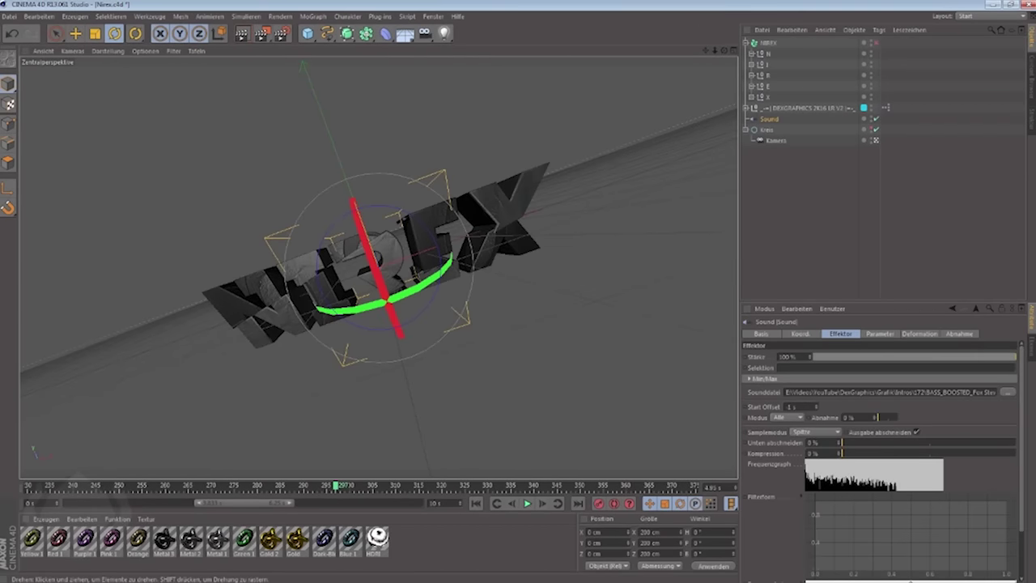
click(356, 486)
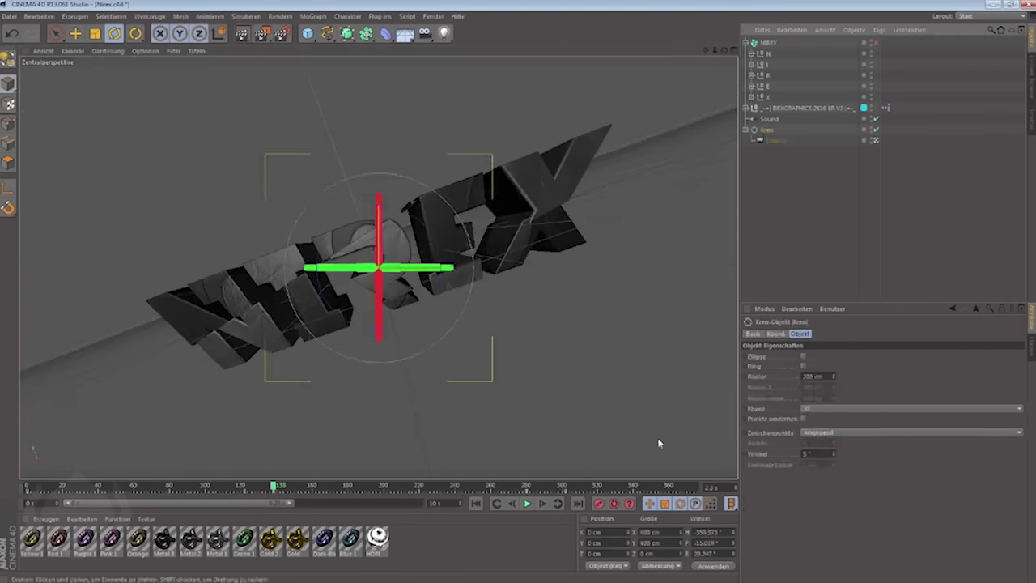
click(775, 140)
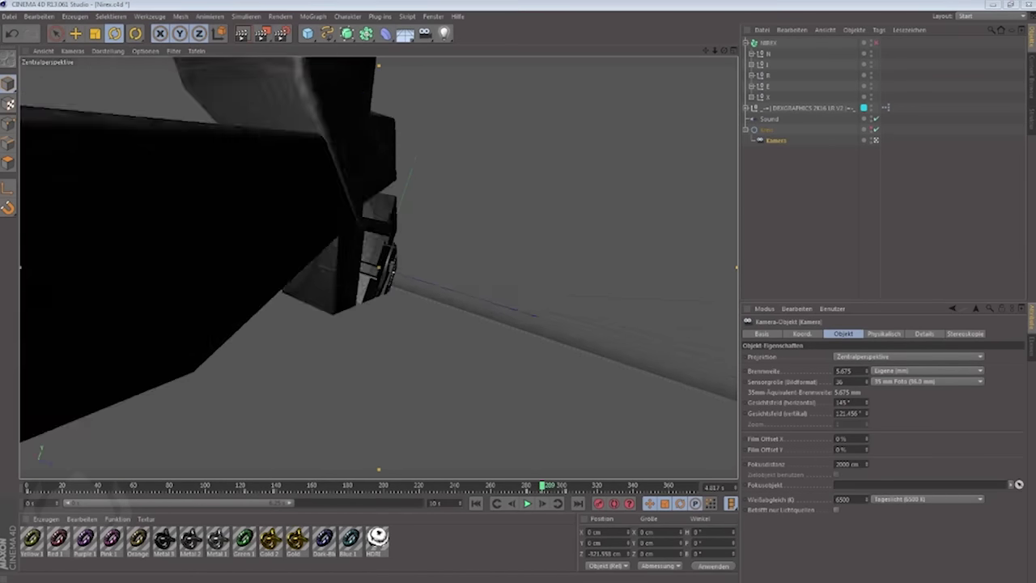
click(811, 174)
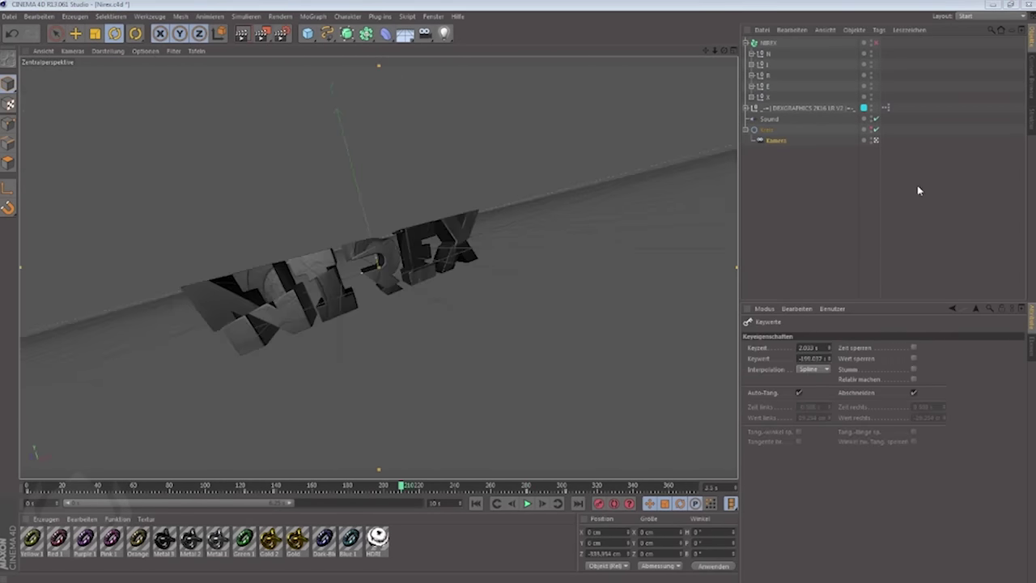
click(766, 129)
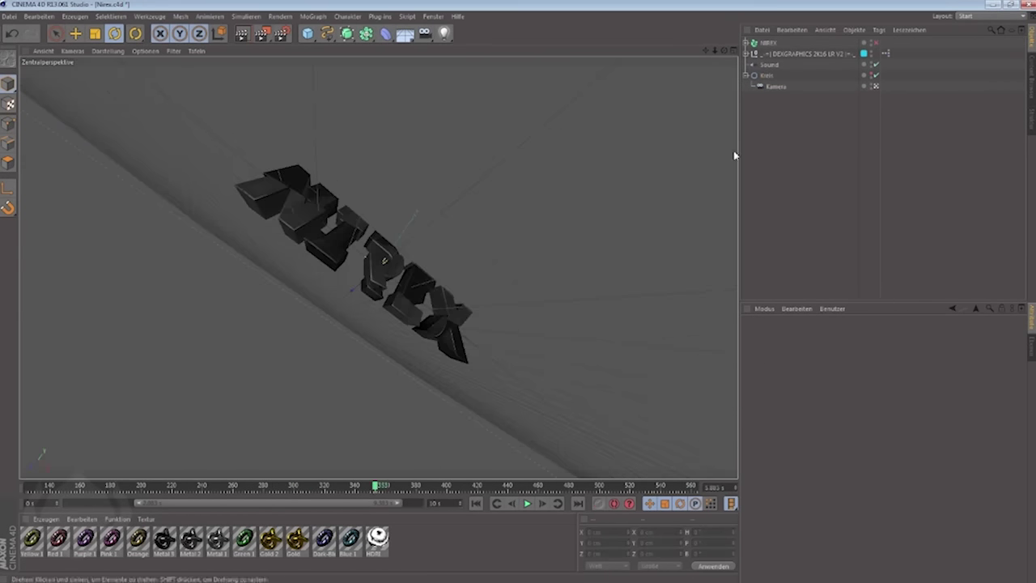
Step: Tilt the Kreis circle to a new angle and keyframe its rotation
click(766, 75)
drag(409, 231, 417, 225)
drag(377, 494, 381, 487)
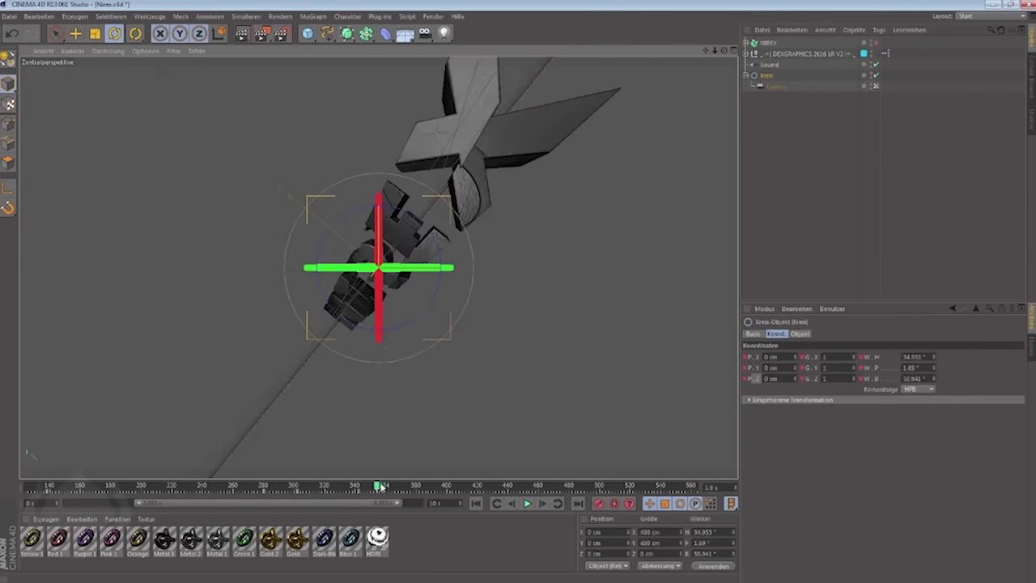
click(825, 478)
click(645, 354)
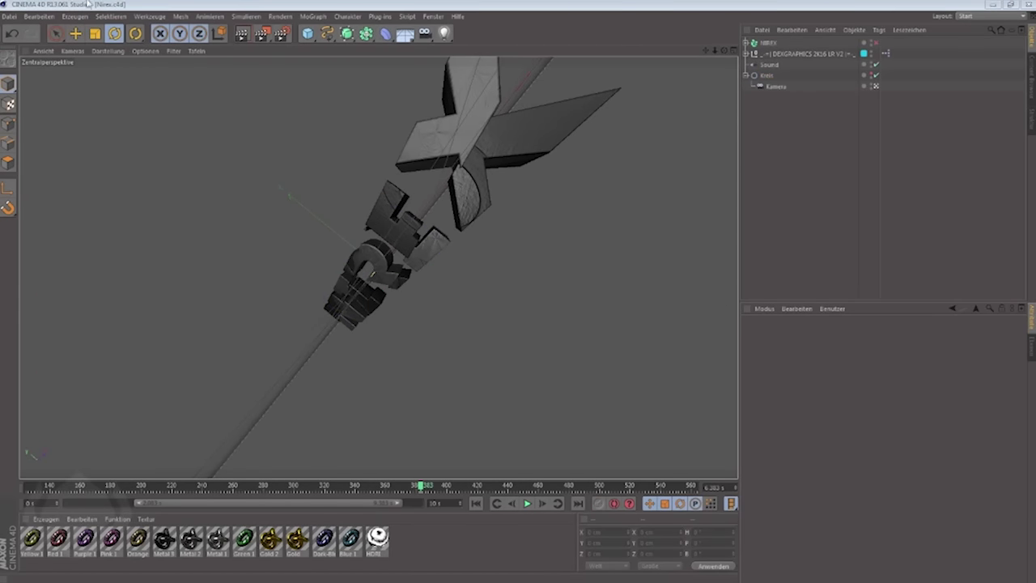
key(ctrl+z)
Step: At about frame 467, spin Kreis to about -187°, then play back the camera orbit
drag(353, 488, 542, 486)
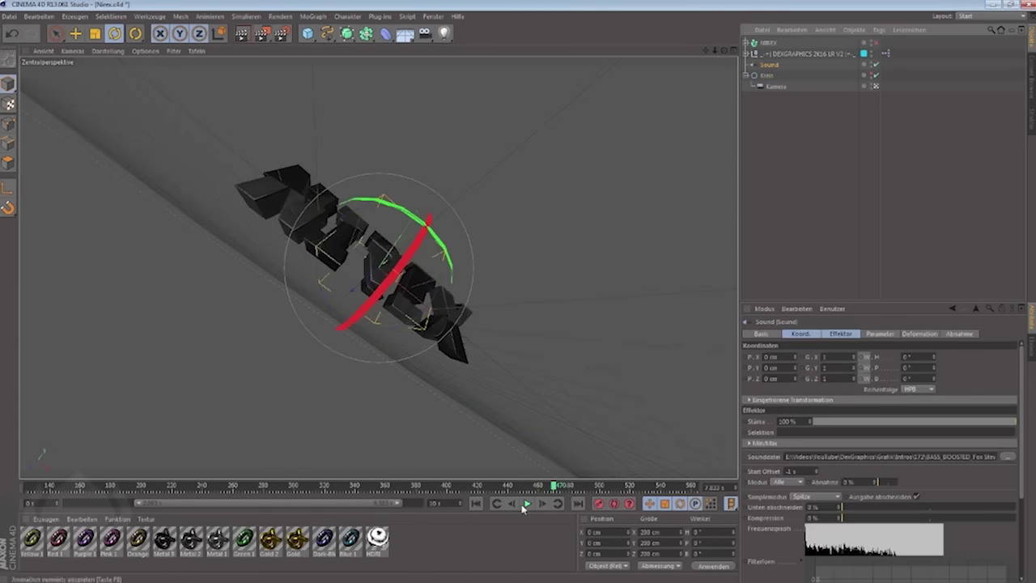
drag(422, 270, 600, 505)
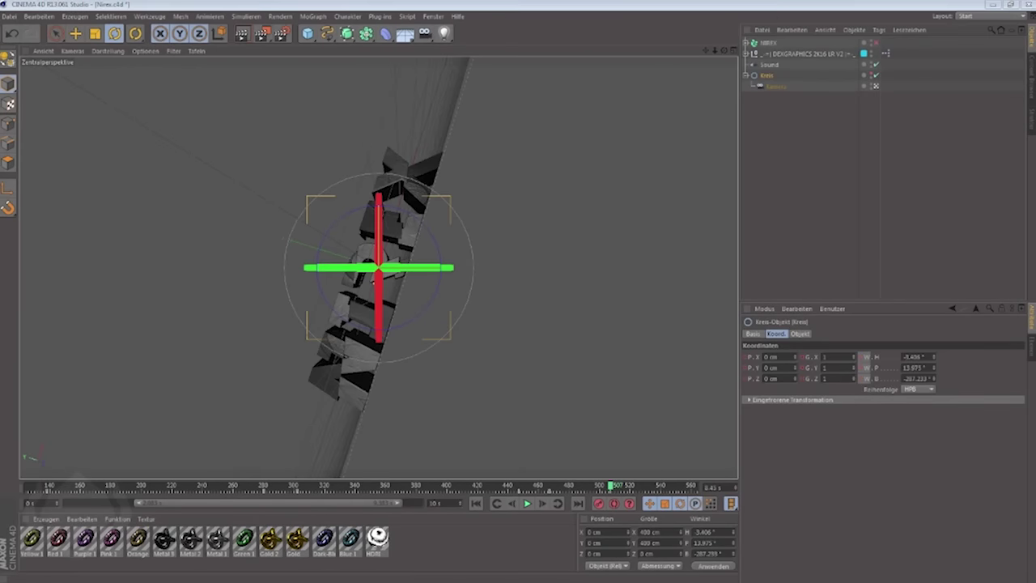
click(825, 240)
click(767, 75)
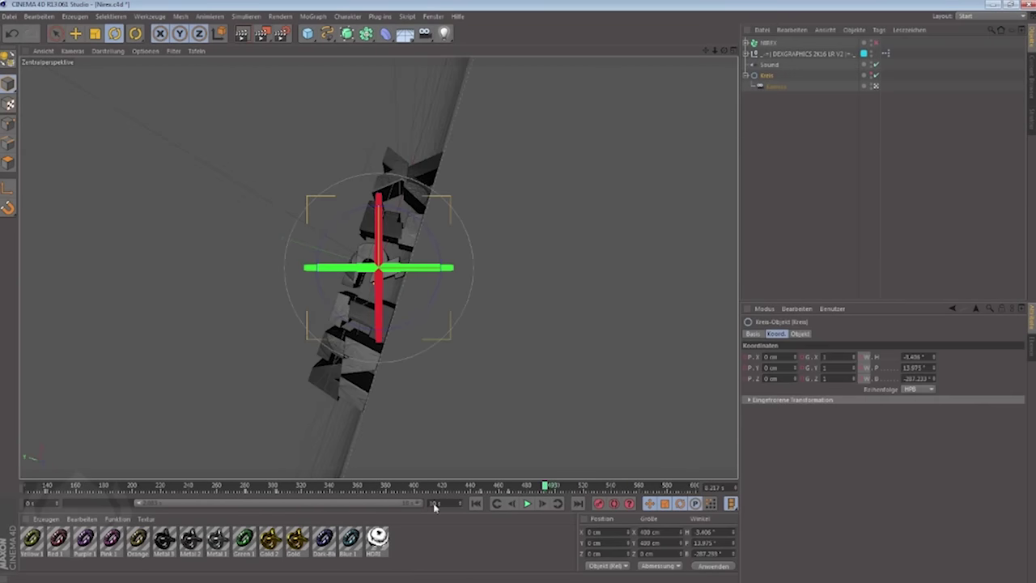
click(776, 86)
click(792, 208)
key(F8)
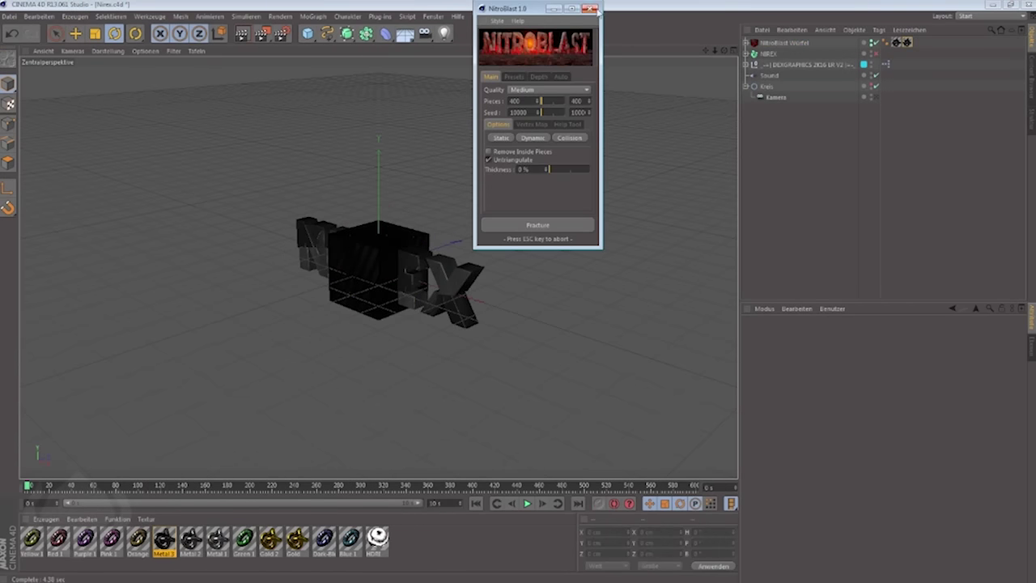
Step: Close the NitroBlast window once the cube is fractured into 400 pieces
click(597, 10)
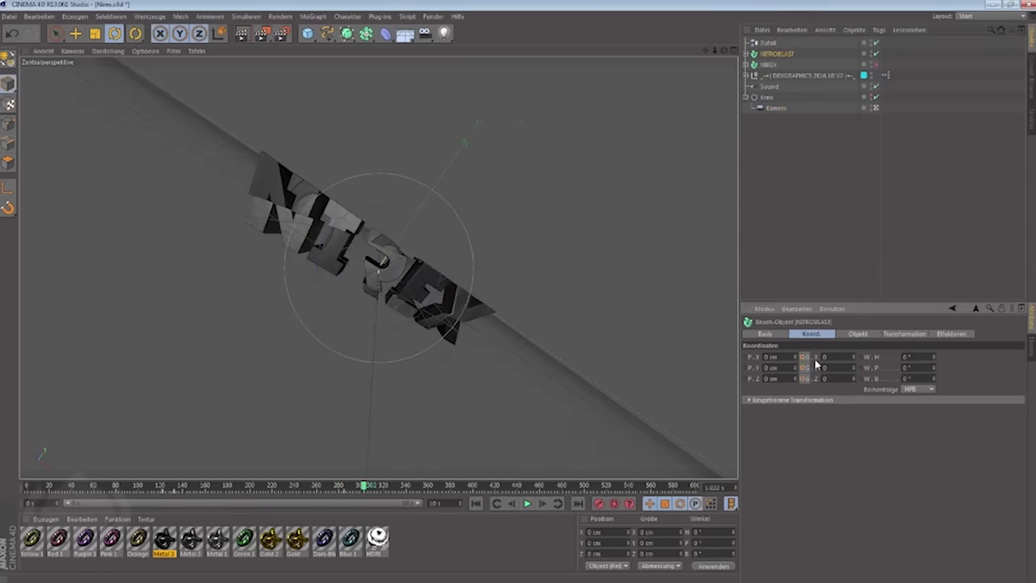
Step: Deselect everything and play the animation to check the 360° rotation at 7.433 s
click(767, 250)
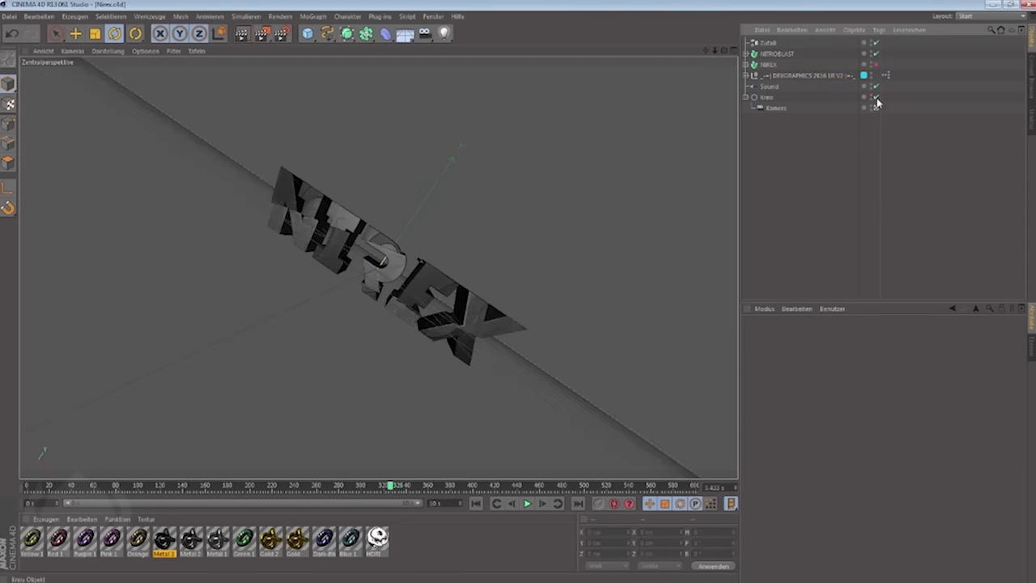
click(527, 504)
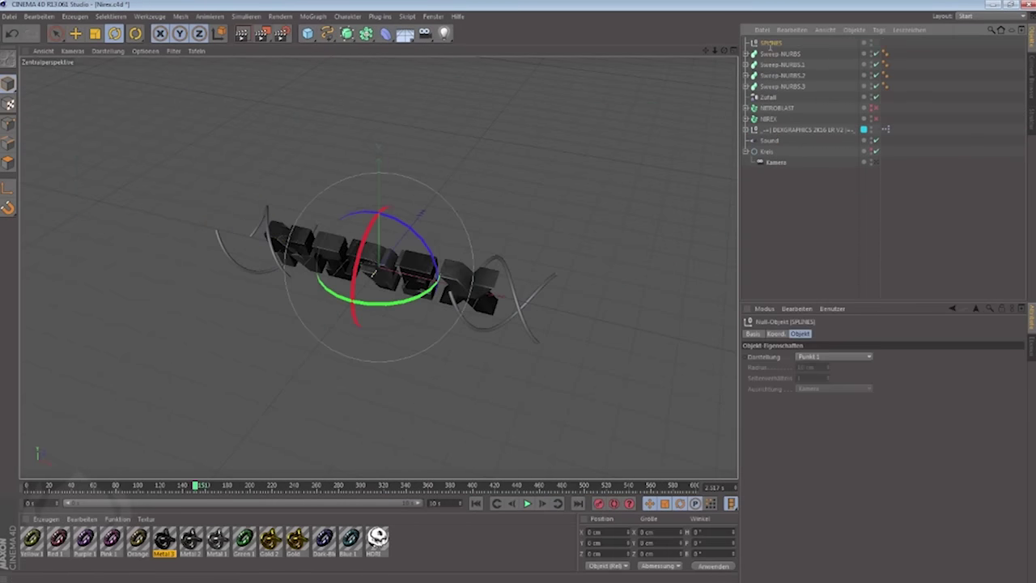
Step: Apply Metal 3 instead of Metal 2 to the four Sweep-NURBS tubes and render a preview
drag(817, 51, 817, 87)
drag(191, 538, 372, 273)
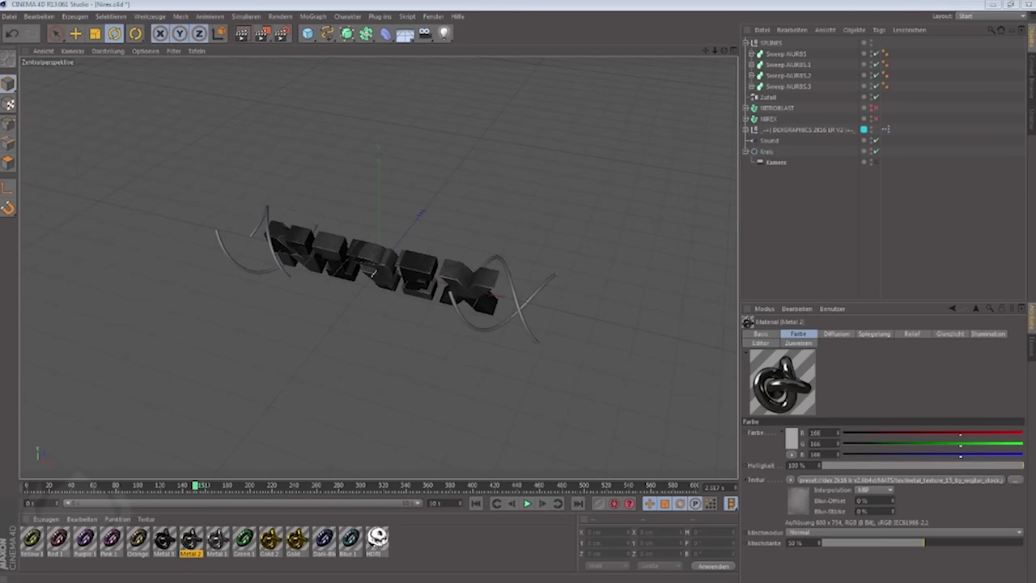
key(ctrl+z)
key(ctrl+z)
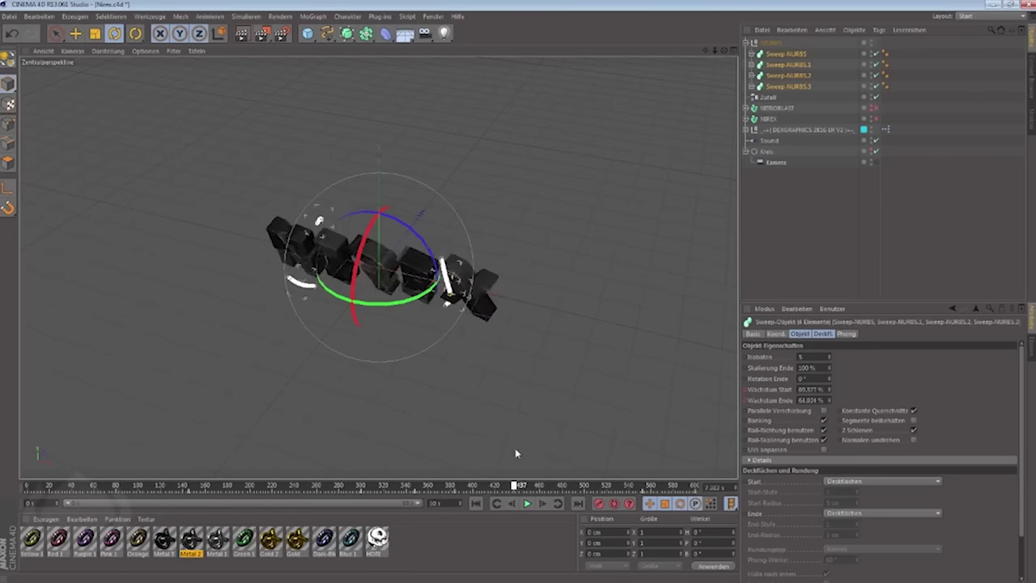
drag(163, 538, 896, 86)
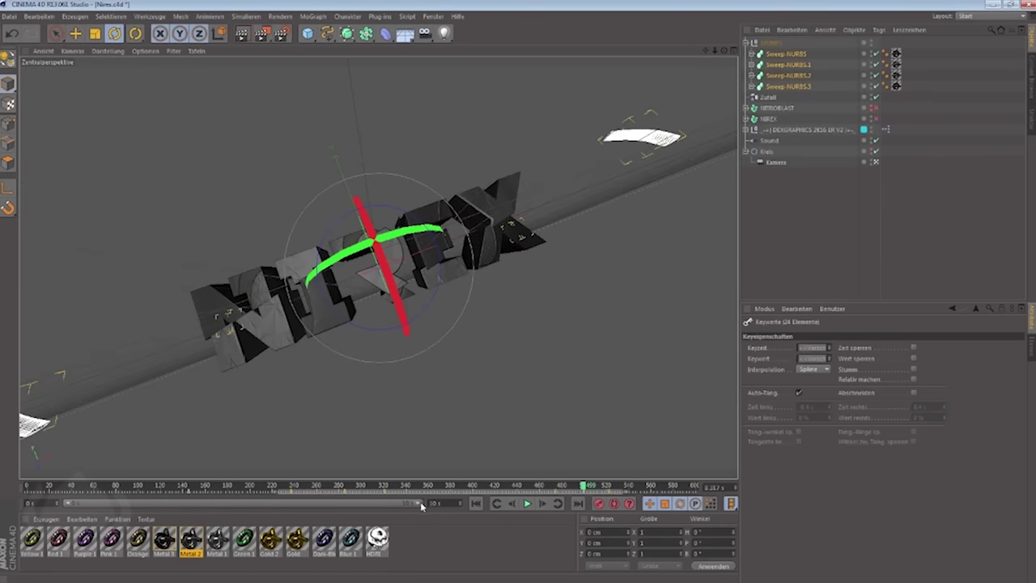
key(ctrl+r)
click(791, 228)
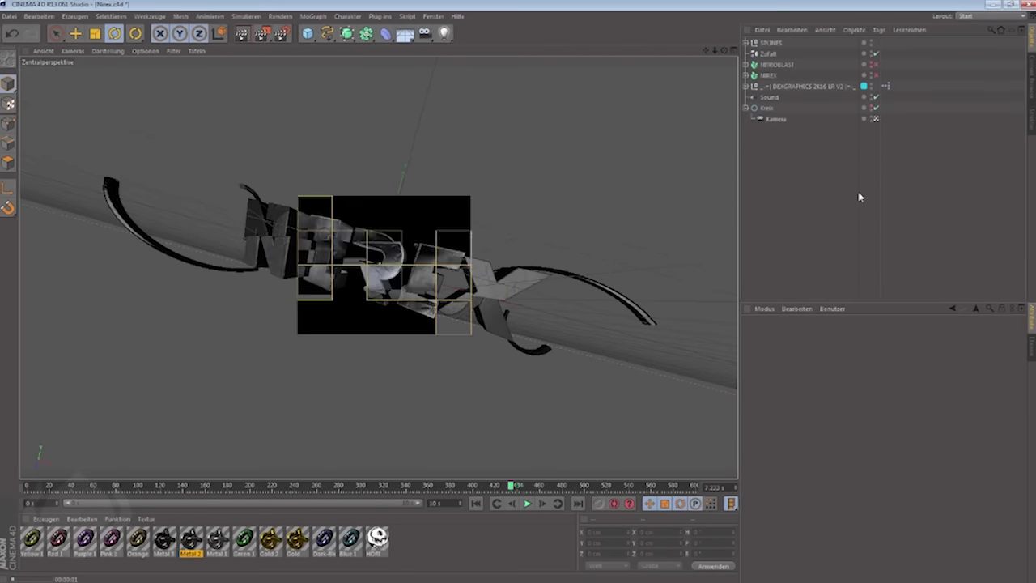
Step: Play and render the shattering, then drag the Blue material onto the letter pieces
key(F8)
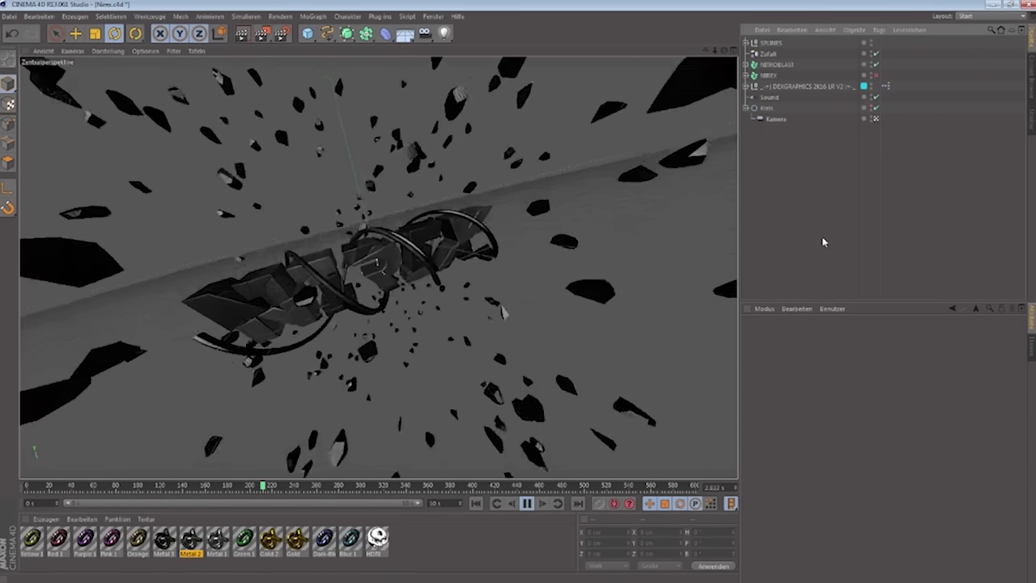
key(ctrl+r)
key(ctrl+r)
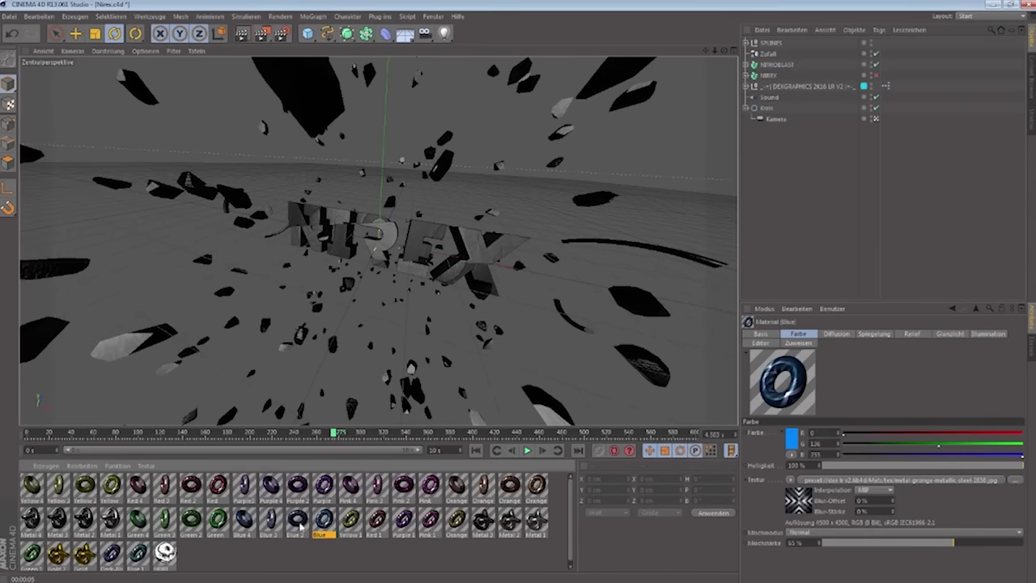
drag(755, 194, 921, 188)
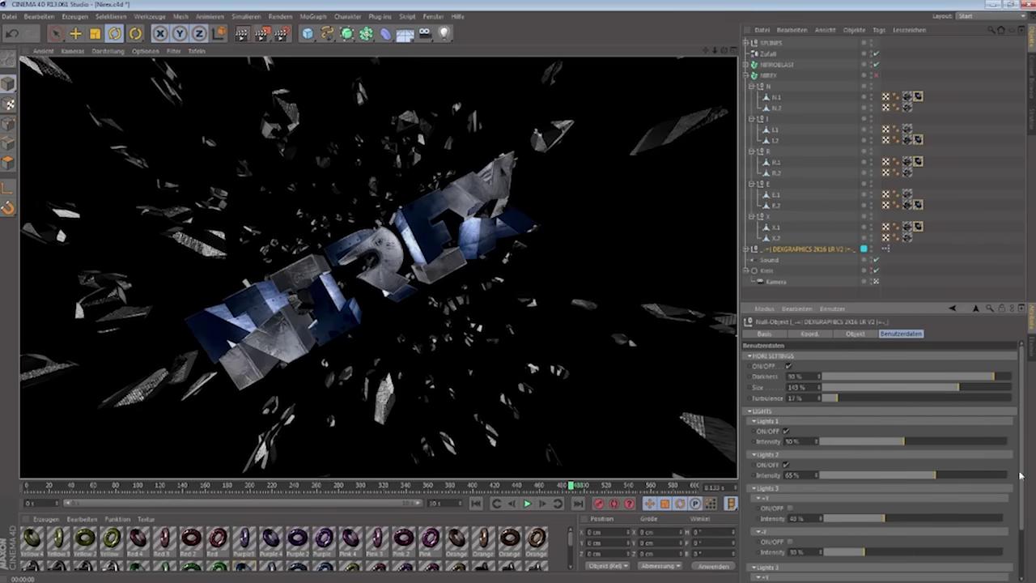
Step: Scroll the DEXGRAPHICS user data down to the Lights group
scroll(968, 481, down, 3)
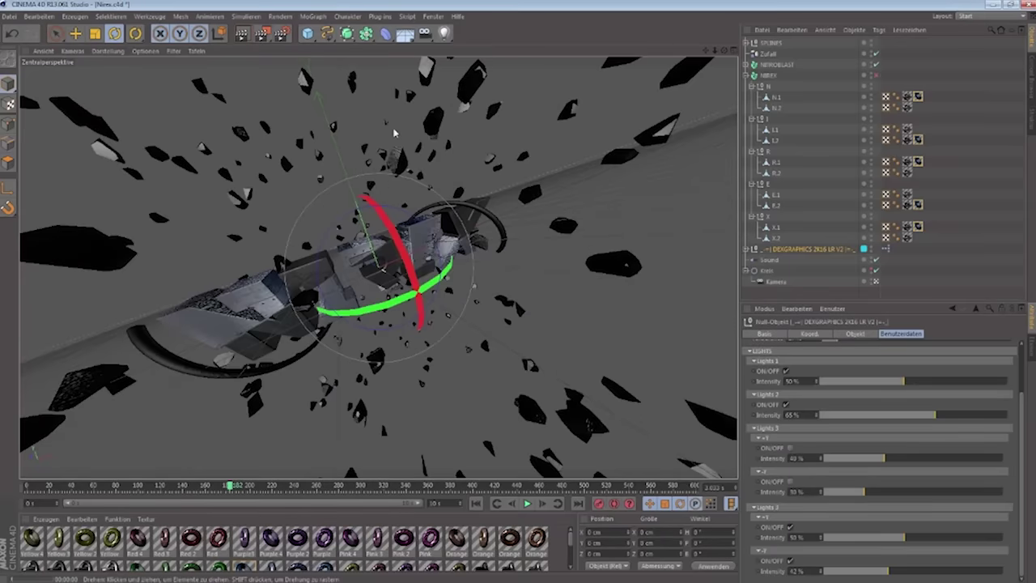